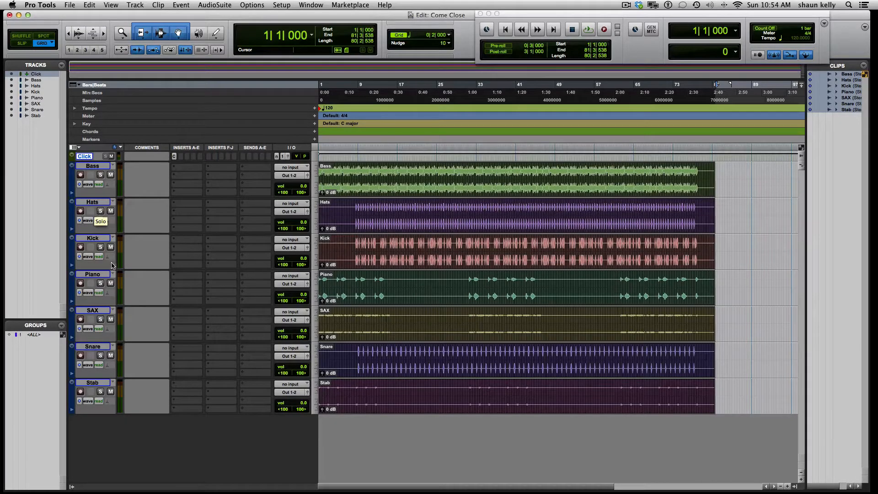
# Reorder the tracks so Kick, Snare and Hats sit in that order directly above Bass
pyautogui.click(95, 238)
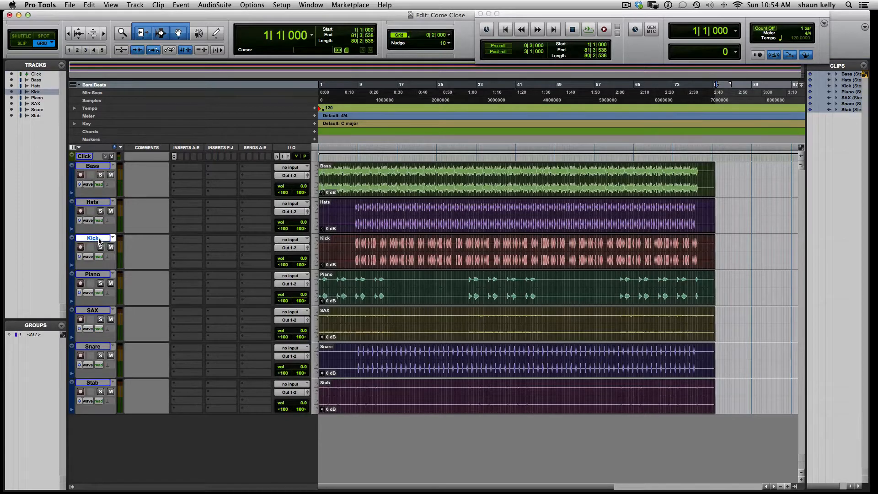
pyautogui.moveTo(99, 240); pyautogui.dragTo(101, 167)
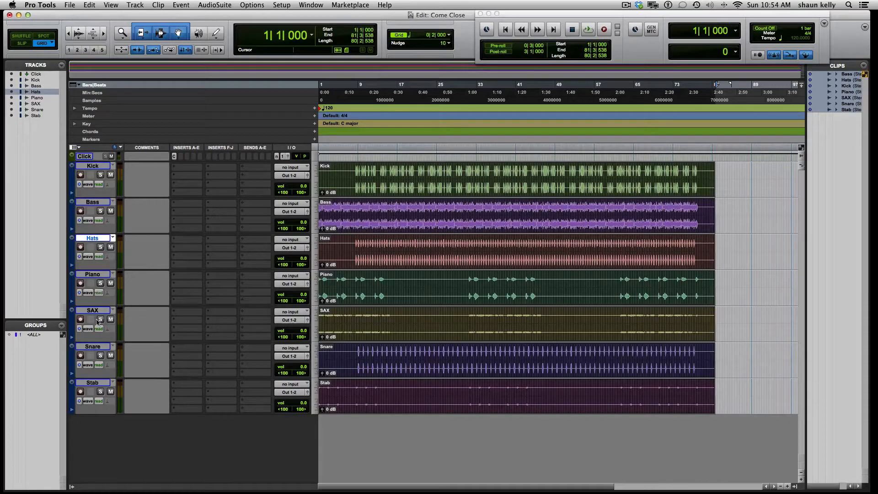
pyautogui.moveTo(102, 346); pyautogui.dragTo(98, 201)
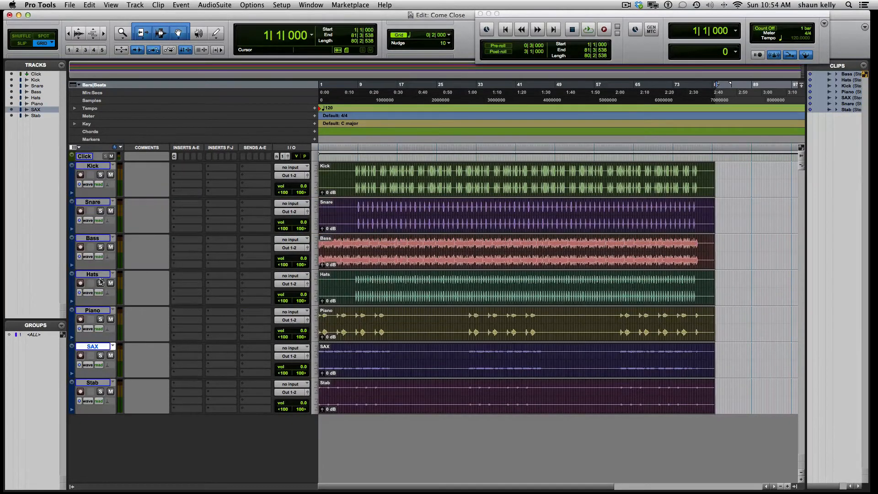
pyautogui.moveTo(98, 277); pyautogui.dragTo(100, 232)
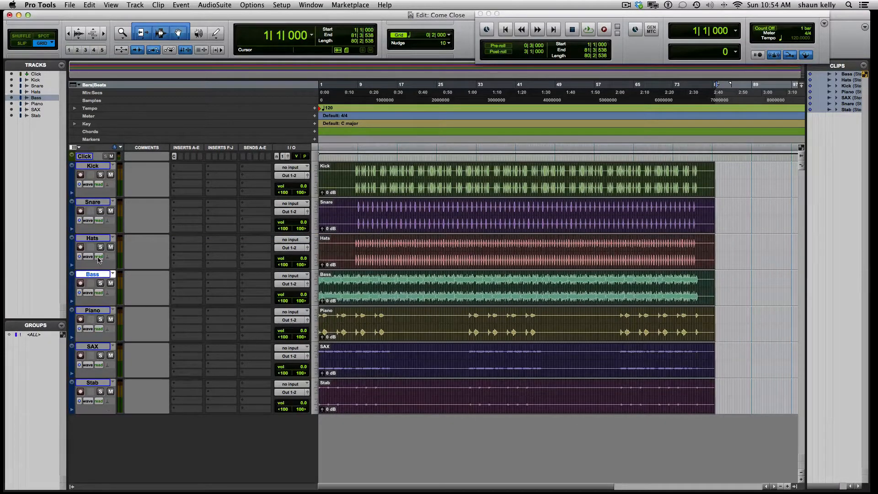
# Create one new stereo Aux Input track in Samples directly below the Hats track
pyautogui.click(94, 238)
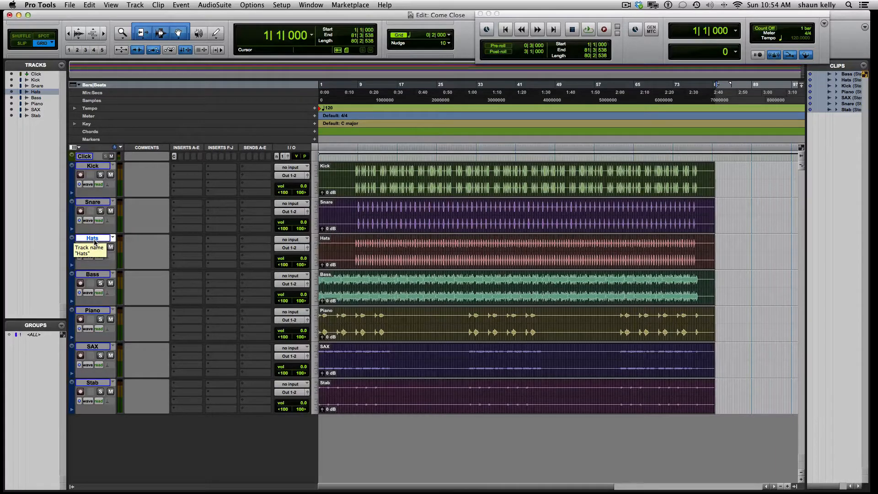
pyautogui.press('super+shift+n')
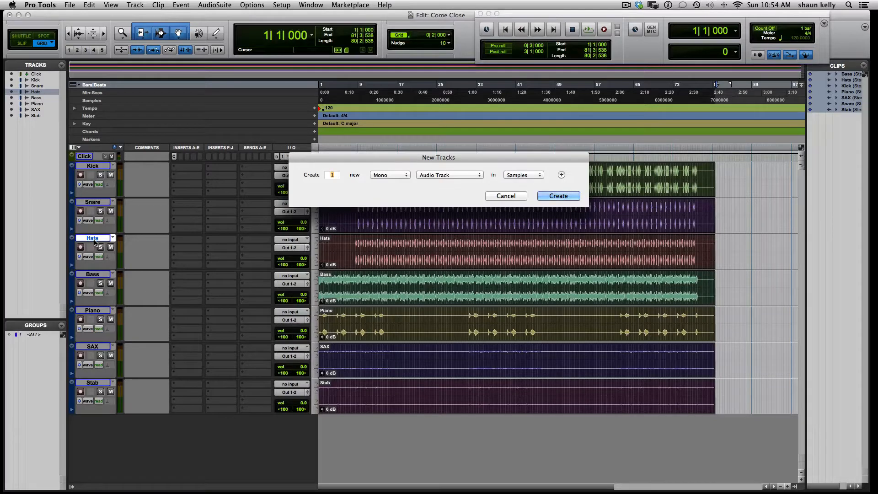
pyautogui.press('super+Right')
pyautogui.press('super+Down')
pyautogui.click(396, 177)
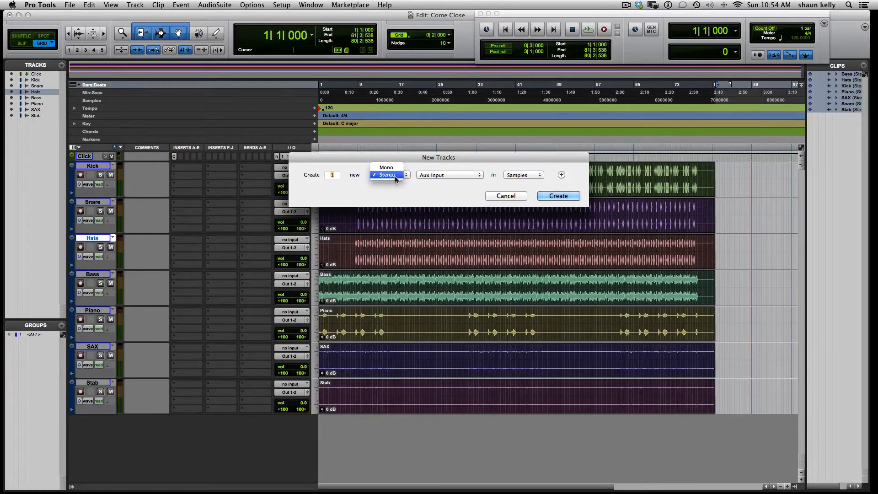
pyautogui.click(436, 194)
pyautogui.click(447, 176)
pyautogui.click(491, 182)
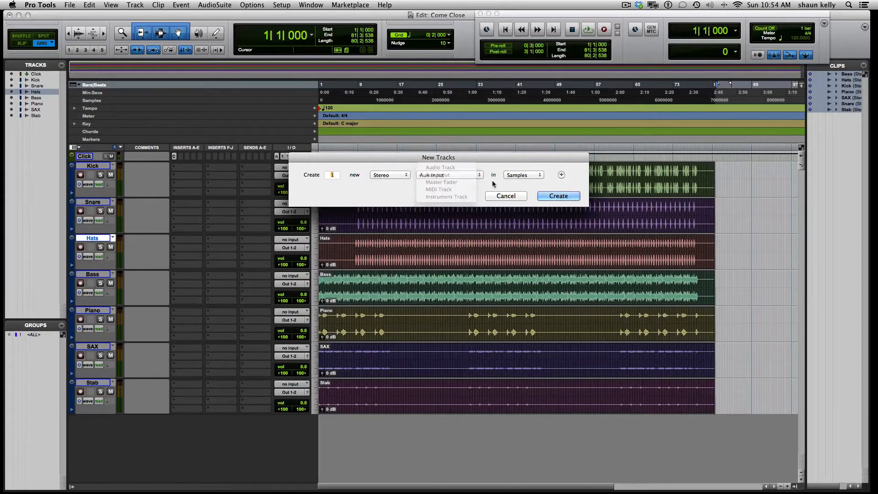
pyautogui.click(556, 197)
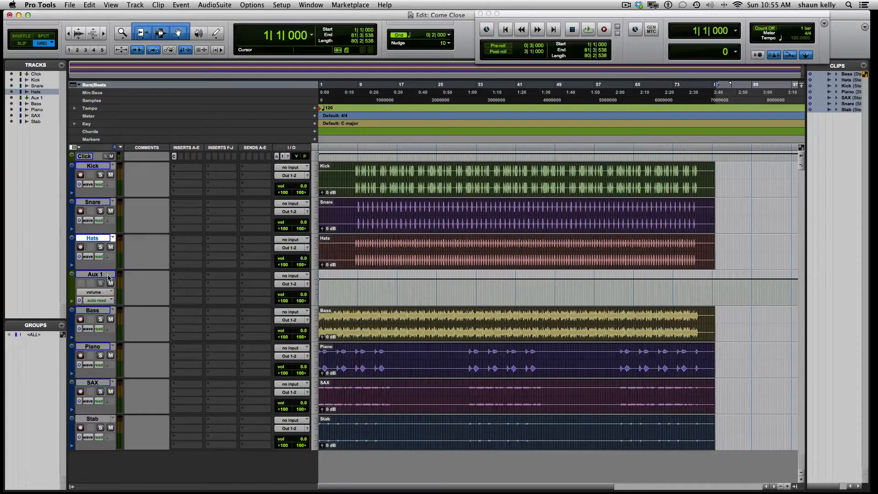
# Rename the new aux track below Hats as Drum Sub
pyautogui.doubleClick(108, 276)
pyautogui.write('Dru')
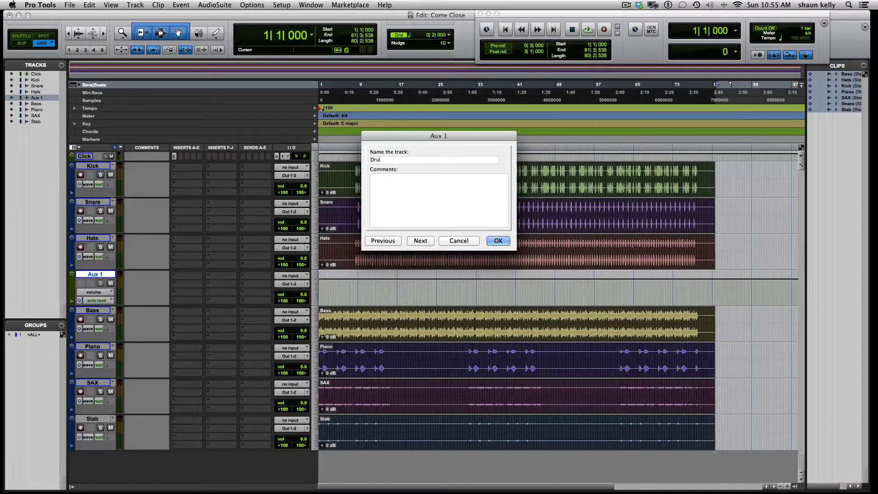
pyautogui.write('m Sub')
pyautogui.press('Return')
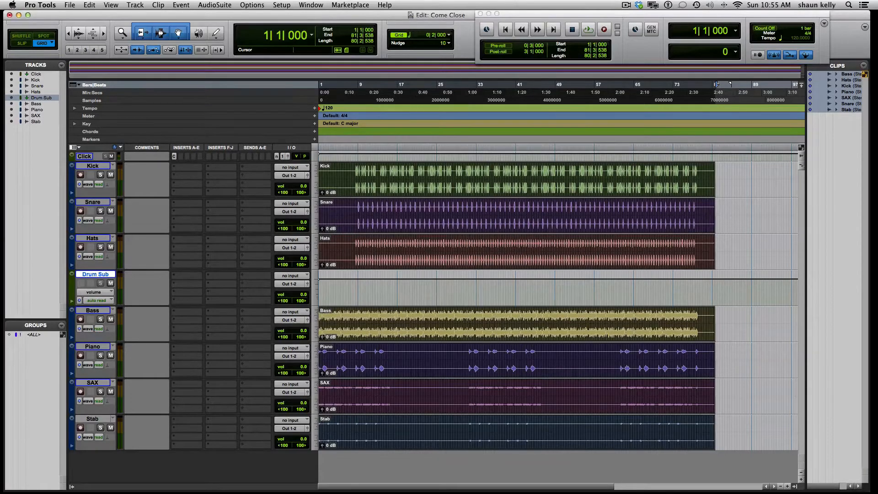
# Set the Drum Sub track's input to Bus 3-4 (Stereo) and rename that bus drum sub
pyautogui.click(289, 277)
pyautogui.moveTo(298, 299)
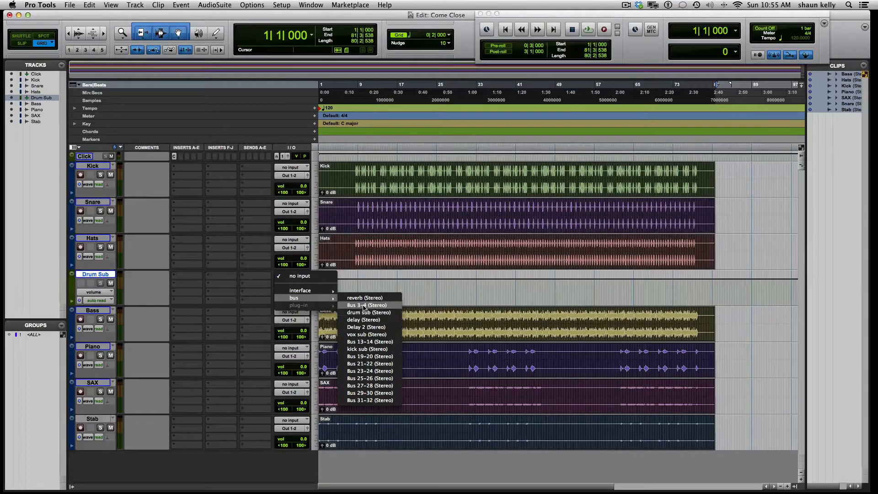
pyautogui.click(365, 305)
pyautogui.rightClick(291, 279)
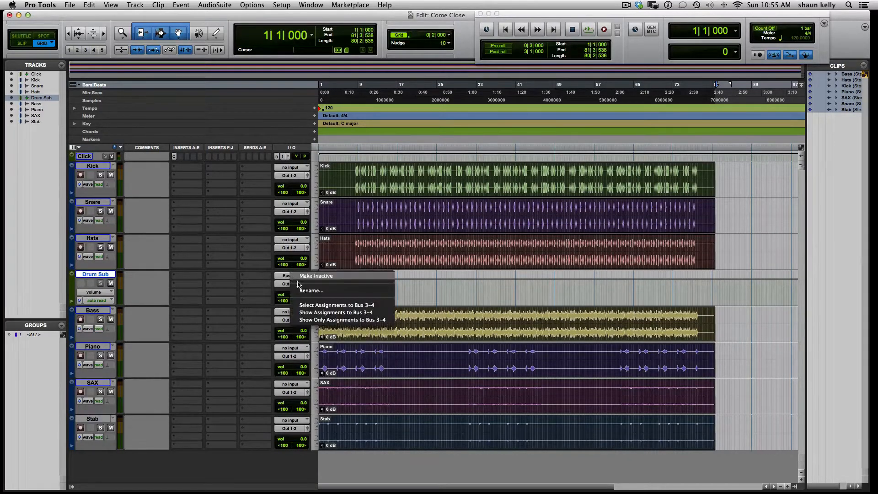
pyautogui.click(296, 287)
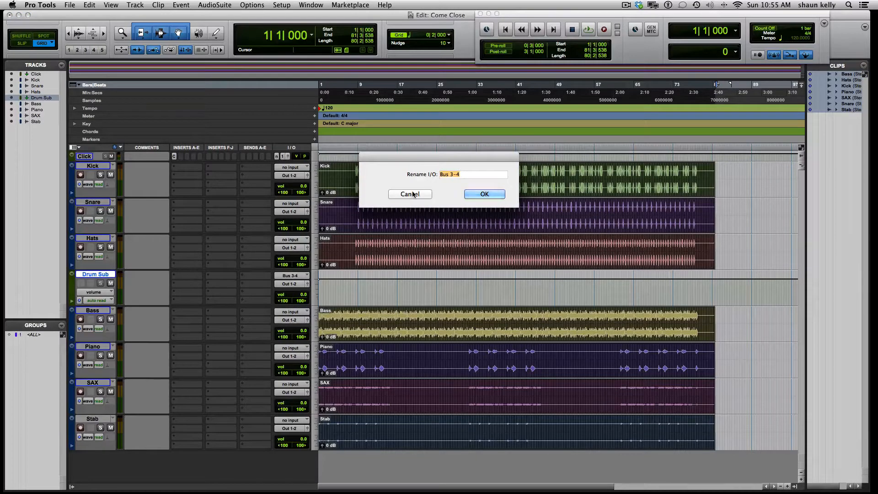
pyautogui.write('drum sub')
pyautogui.press('Return')
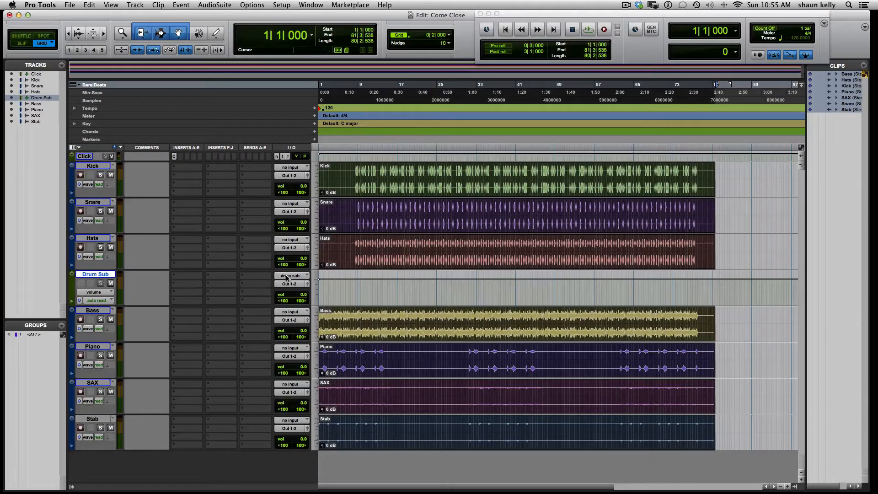
# Route the outputs of the Kick, Snare and Hats tracks together to the renamed drum sub (Stereo) bus
pyautogui.click(97, 167)
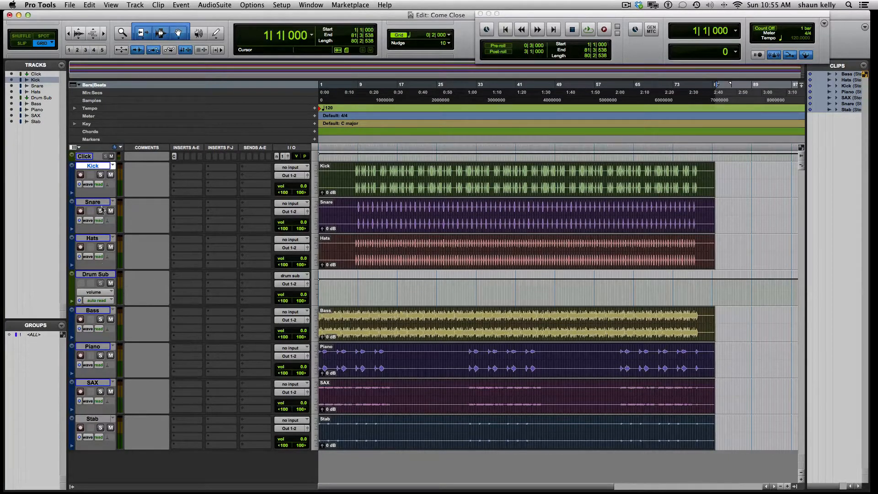
pyautogui.moveTo(97, 168); pyautogui.dragTo(101, 240)
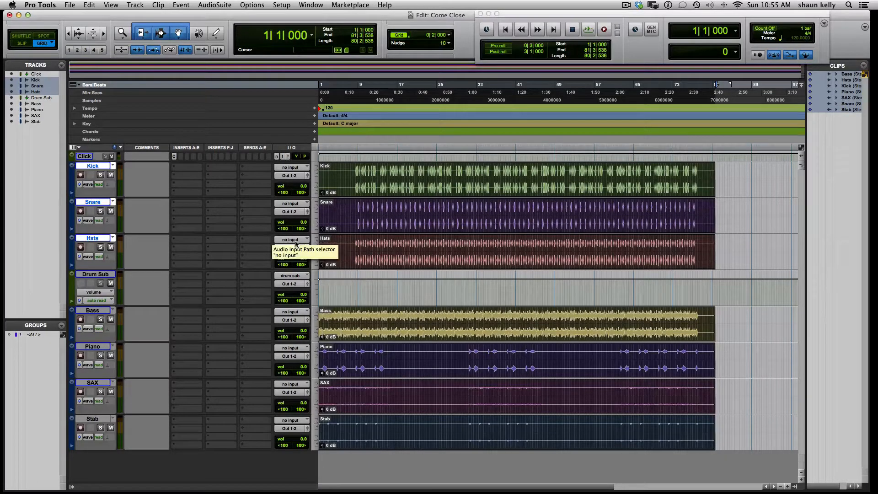
pyautogui.click(289, 176)
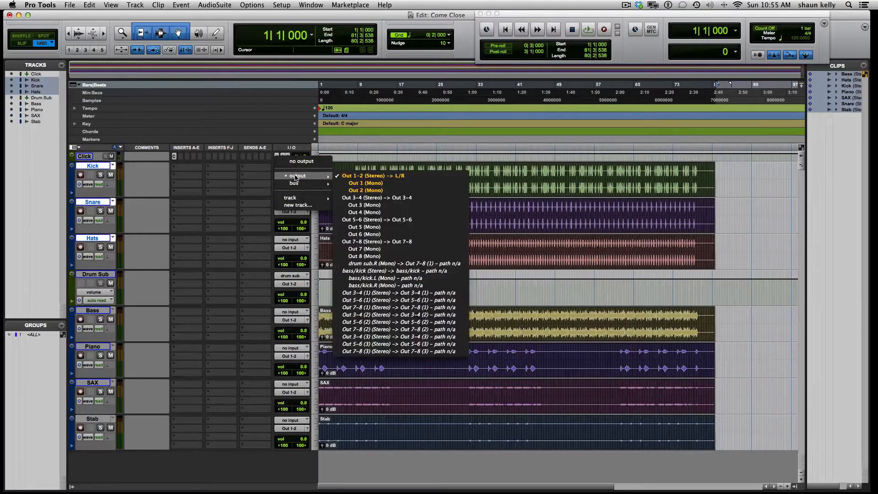
pyautogui.moveTo(307, 184)
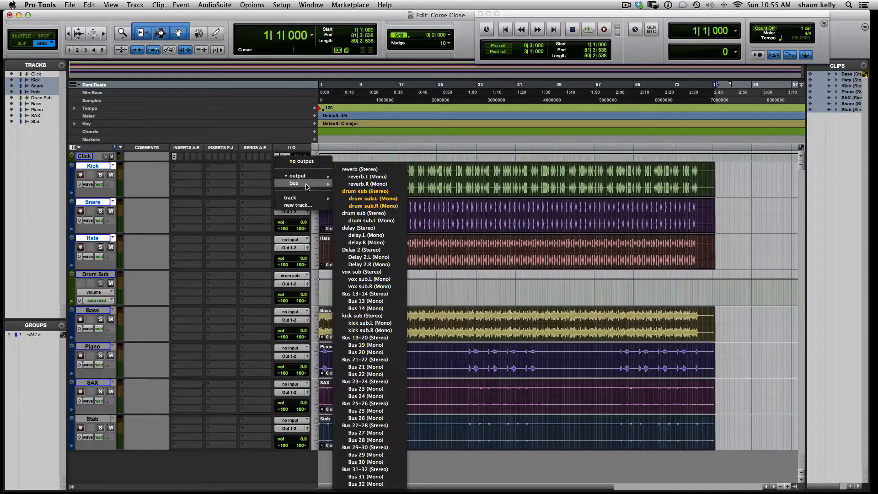
pyautogui.click(364, 192)
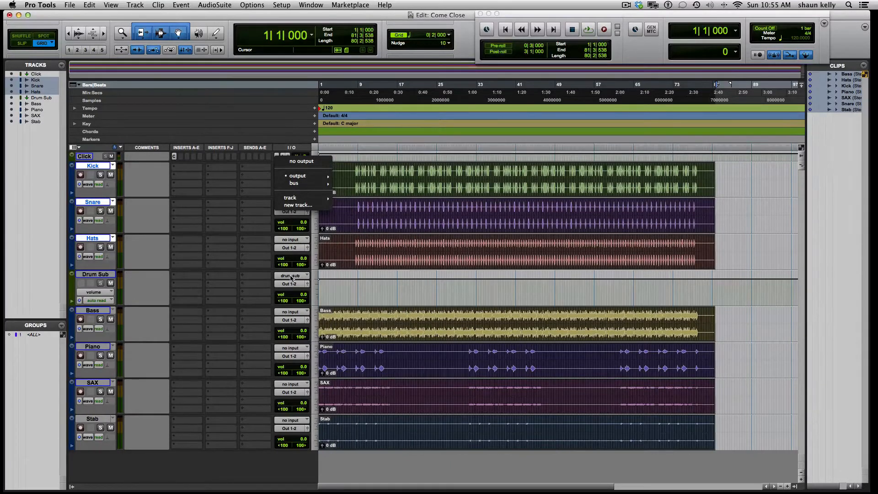
pyautogui.moveTo(306, 184)
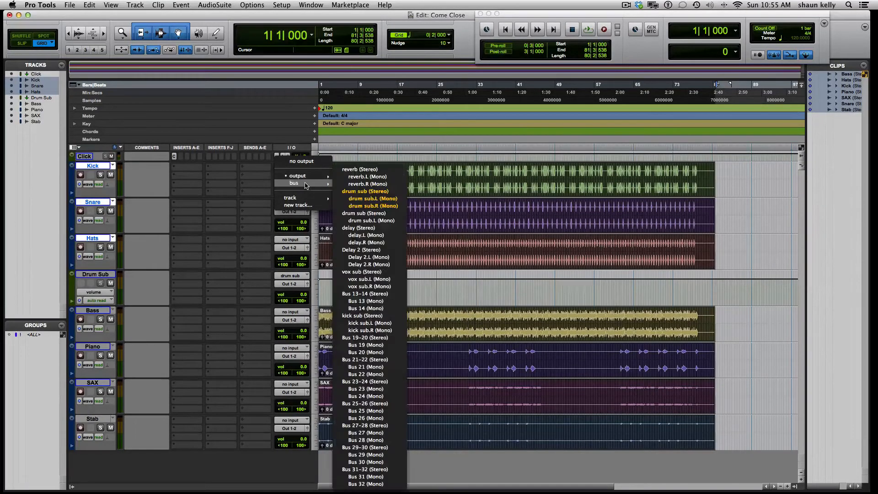
pyautogui.click(355, 192)
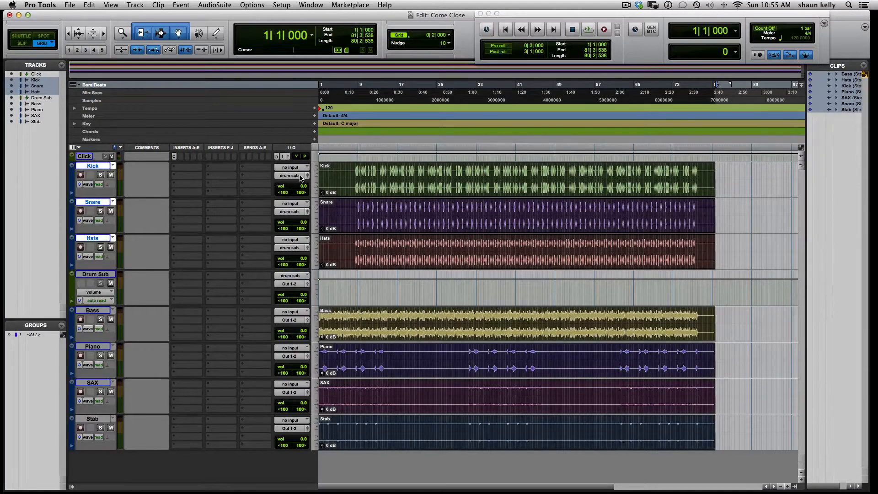
# Create two new stereo Aux Input tracks directly below the Stab track
pyautogui.click(110, 275)
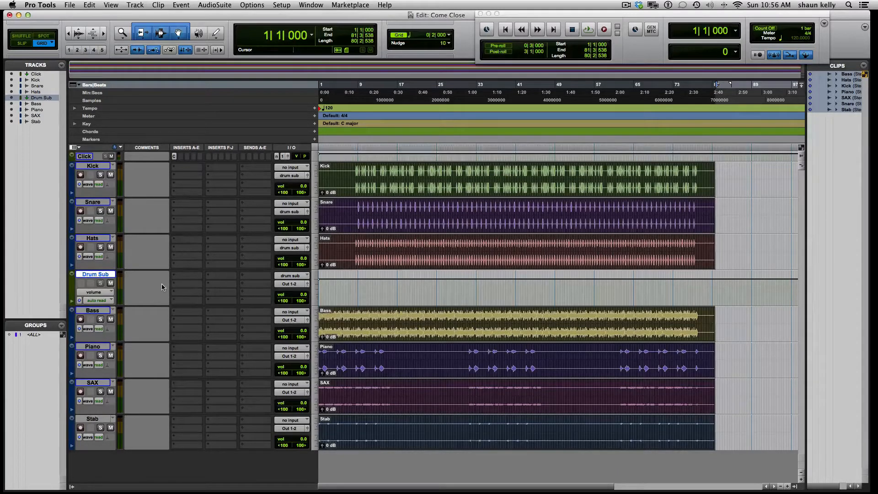
pyautogui.click(101, 312)
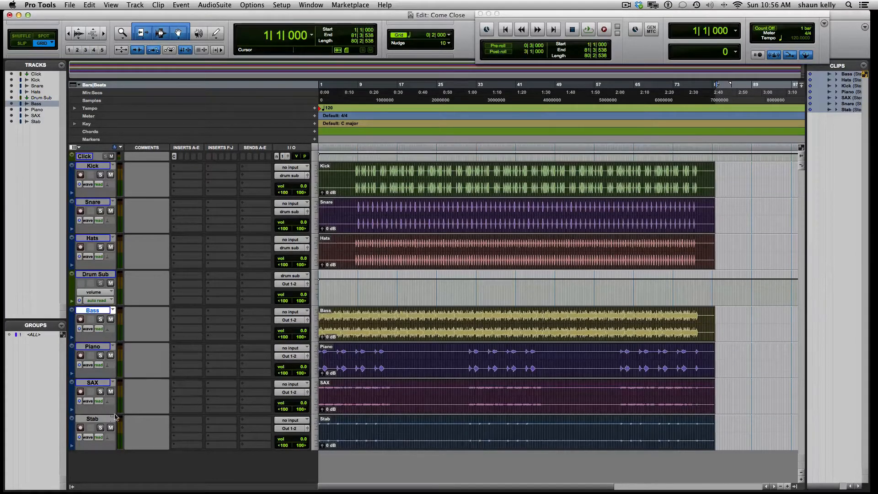
pyautogui.click(94, 419)
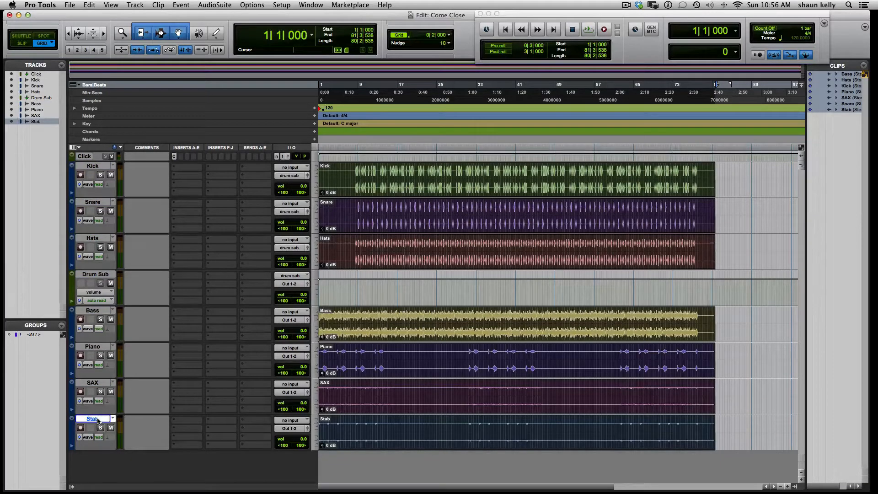
pyautogui.press('super+shift+n')
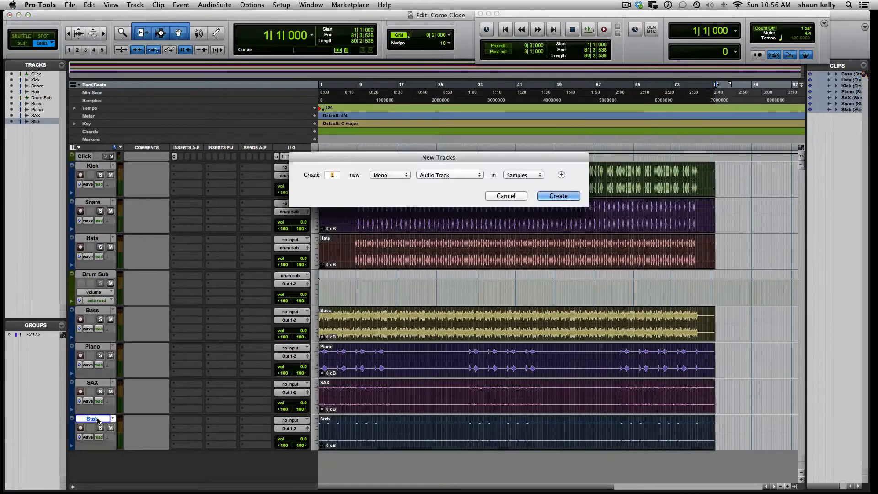
pyautogui.write('2')
pyautogui.press('super+Right')
pyautogui.press('super+Down')
pyautogui.press('Return')
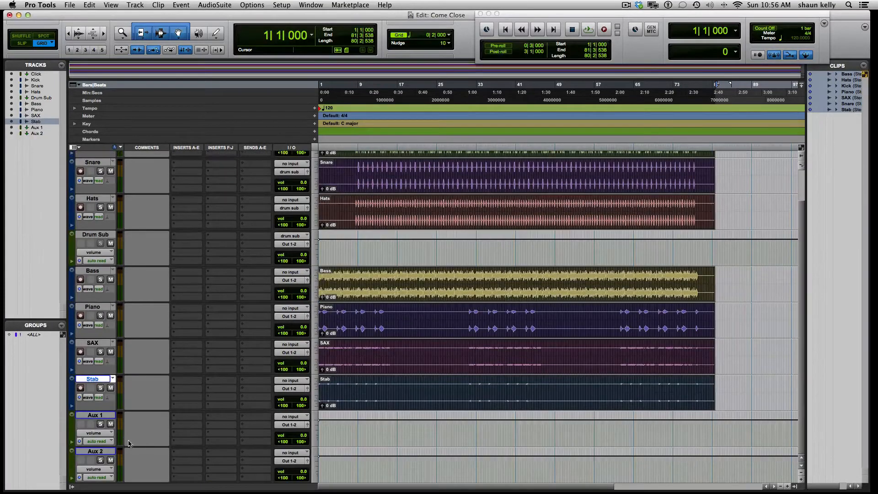
# Rename the Aux 1 track as Reverb and the Aux 2 track as Delay
pyautogui.doubleClick(104, 415)
pyautogui.write('Re')
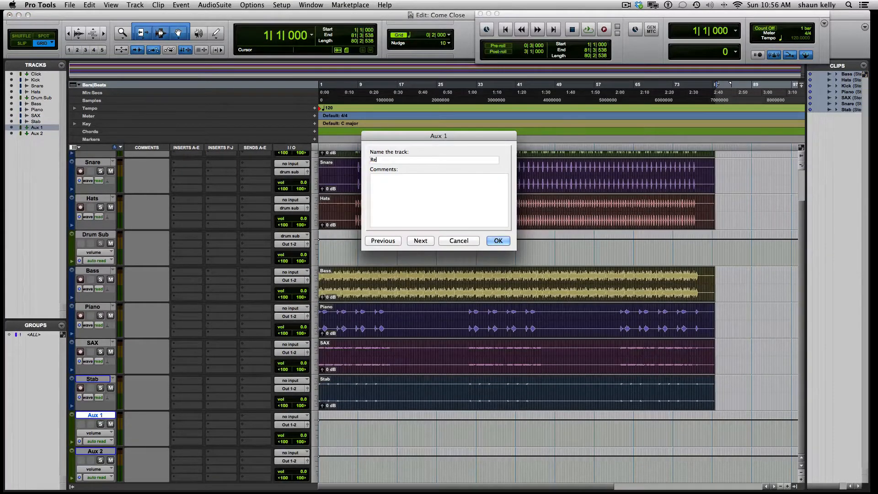
pyautogui.write('verb')
pyautogui.press('Return')
pyautogui.doubleClick(104, 451)
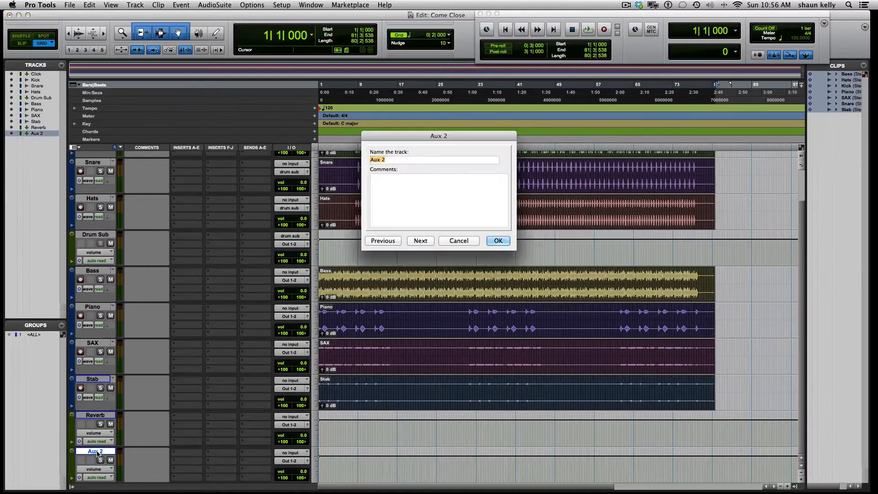
pyautogui.write('Delay')
pyautogui.press('Return')
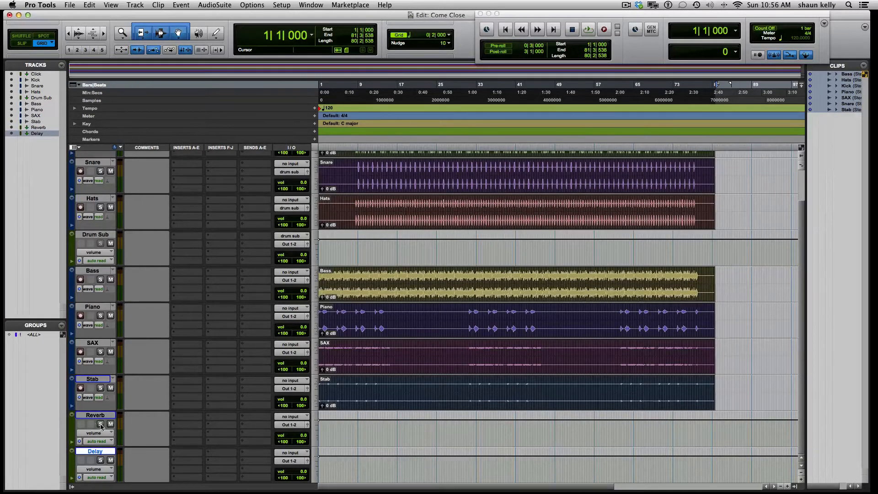
# Set the Reverb track's input to the reverb (Stereo) bus
pyautogui.scroll(2, 101, 426)
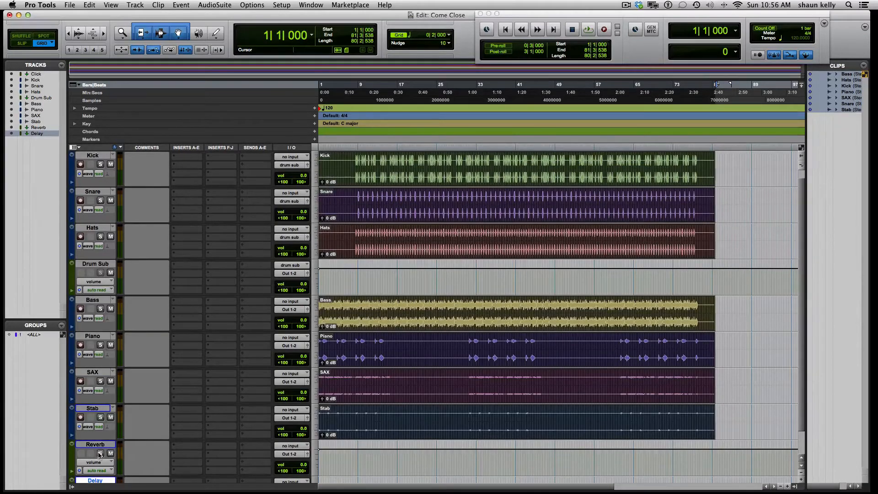
pyautogui.scroll(-1, 100, 456)
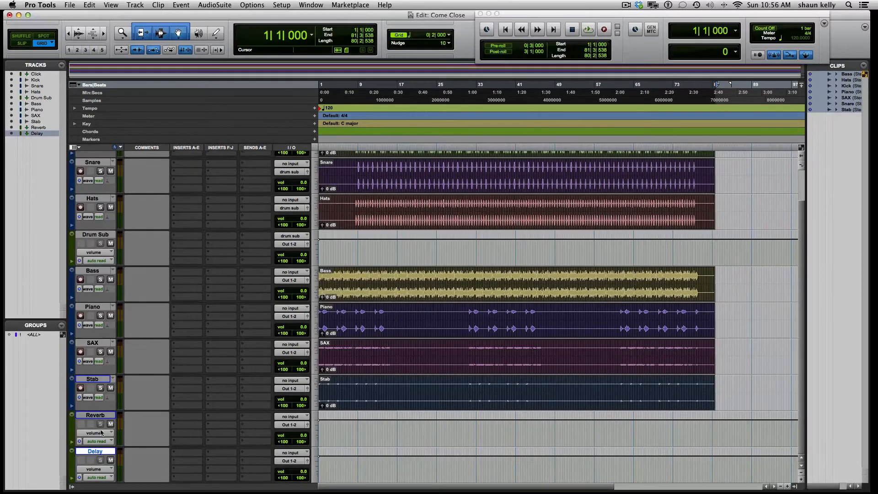
pyautogui.click(291, 416)
pyautogui.moveTo(300, 440)
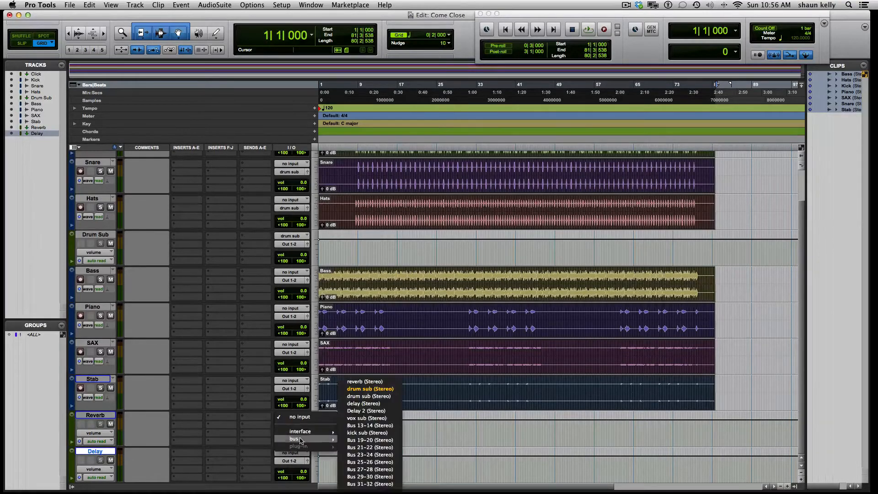
pyautogui.click(363, 382)
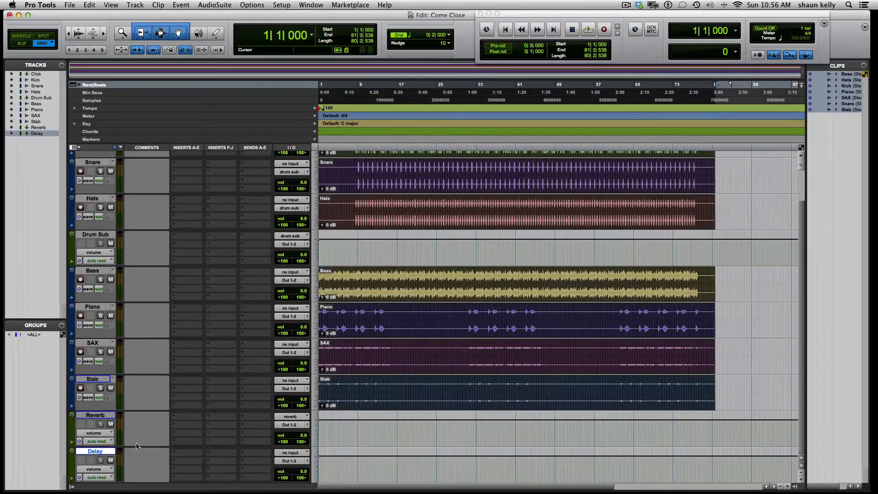
# Set the Delay track's input to the delay (Stereo) bus
pyautogui.click(290, 453)
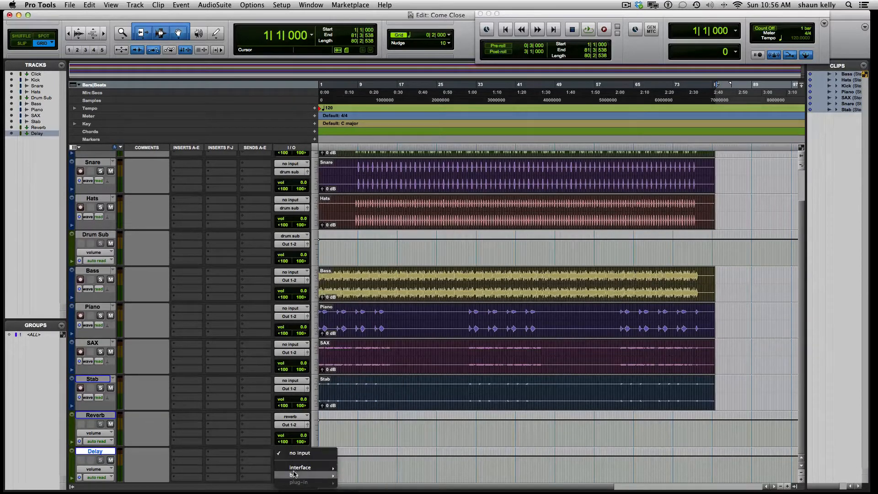
pyautogui.moveTo(294, 474)
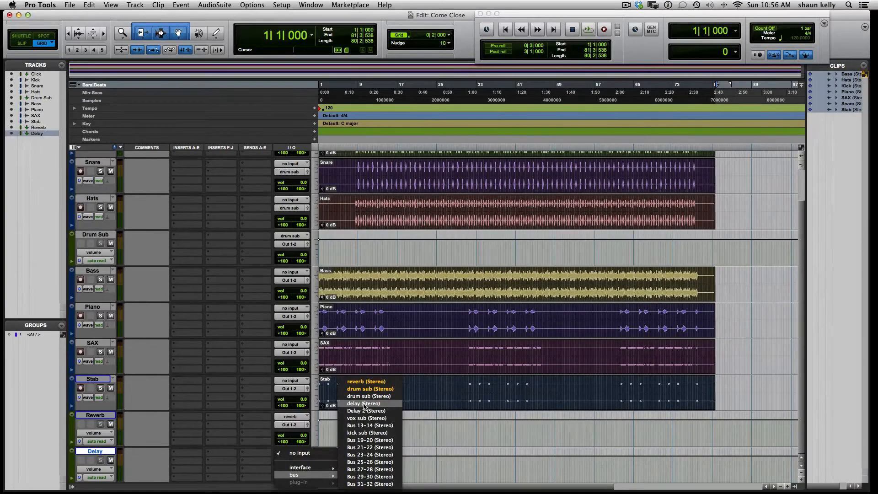
pyautogui.click(364, 404)
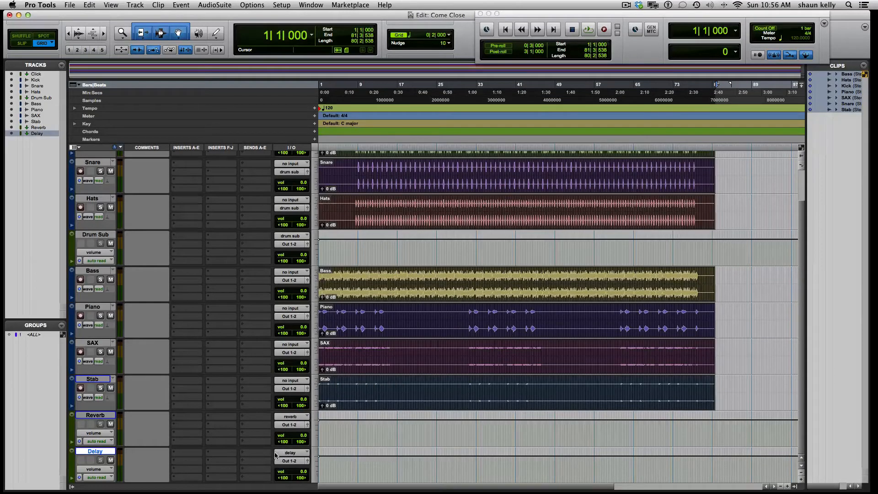
# Insert the multichannel TrueVerb (stereo) plug-in in the Reverb track's first insert slot and close its window
pyautogui.click(173, 420)
pyautogui.moveTo(242, 431)
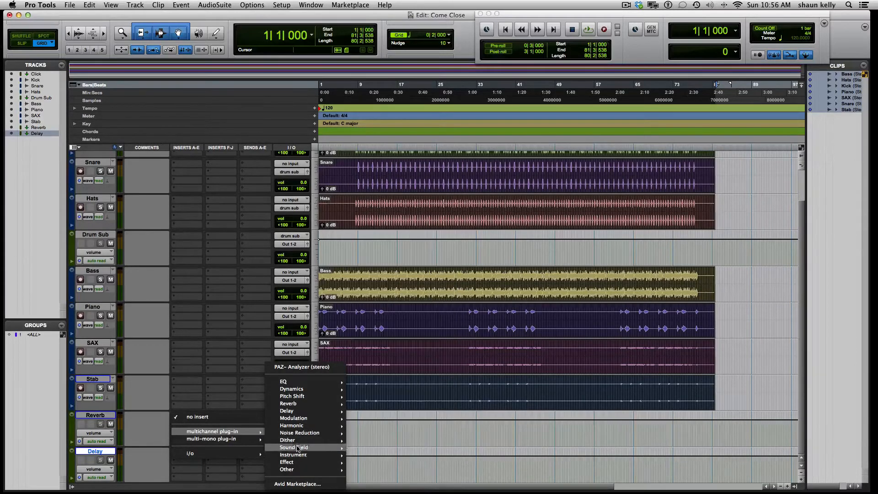
pyautogui.moveTo(298, 404)
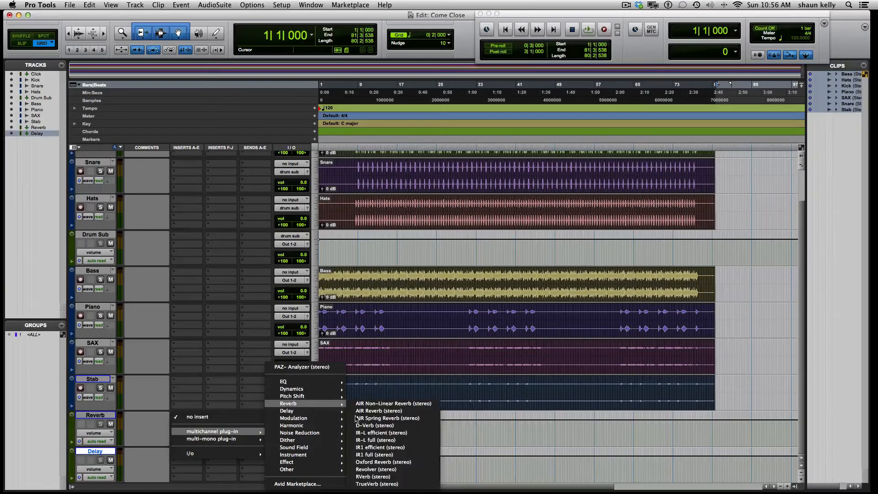
pyautogui.click(374, 479)
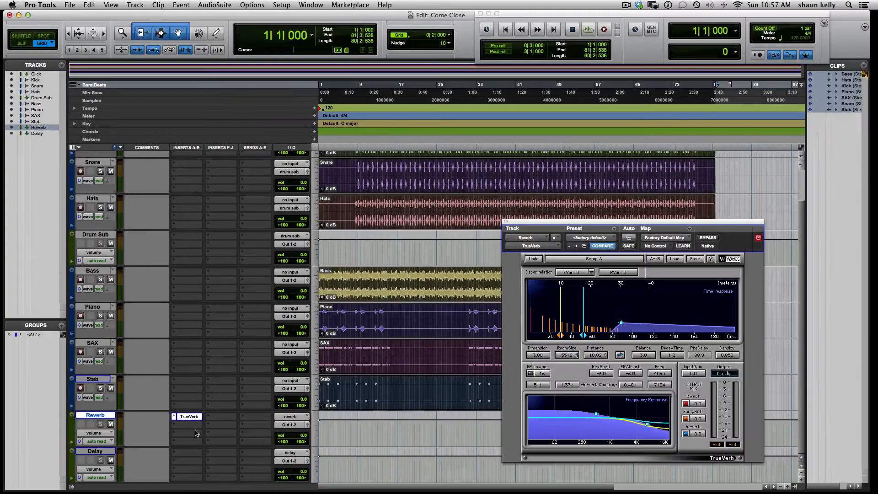
pyautogui.click(505, 222)
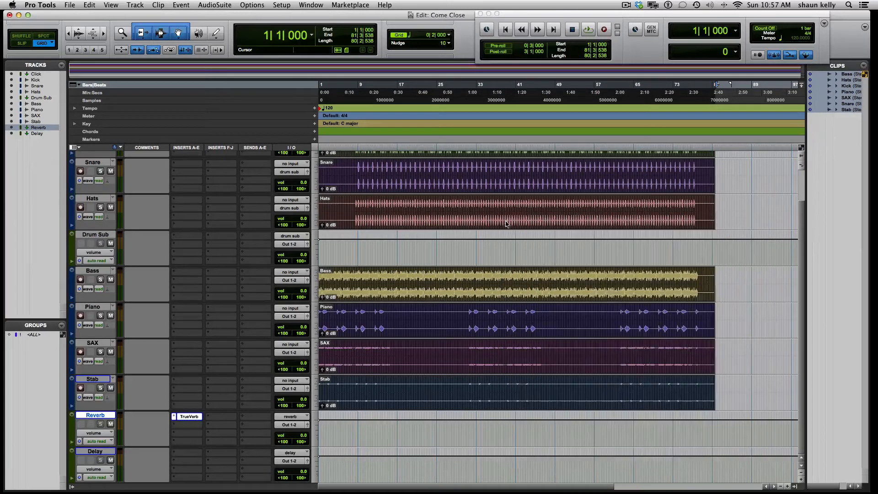
# Insert the multichannel Mod Delay III (stereo) plug-in in the Delay track's first insert slot and close its window
pyautogui.click(187, 453)
pyautogui.moveTo(215, 468)
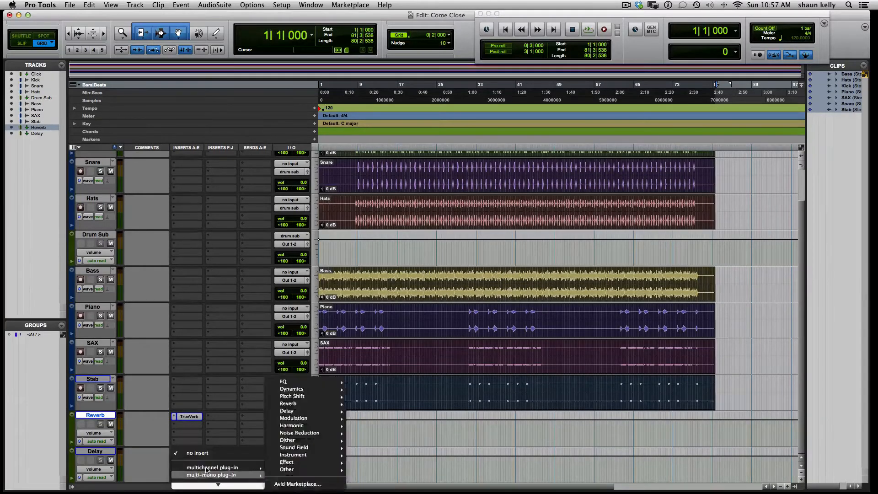
pyautogui.moveTo(292, 410)
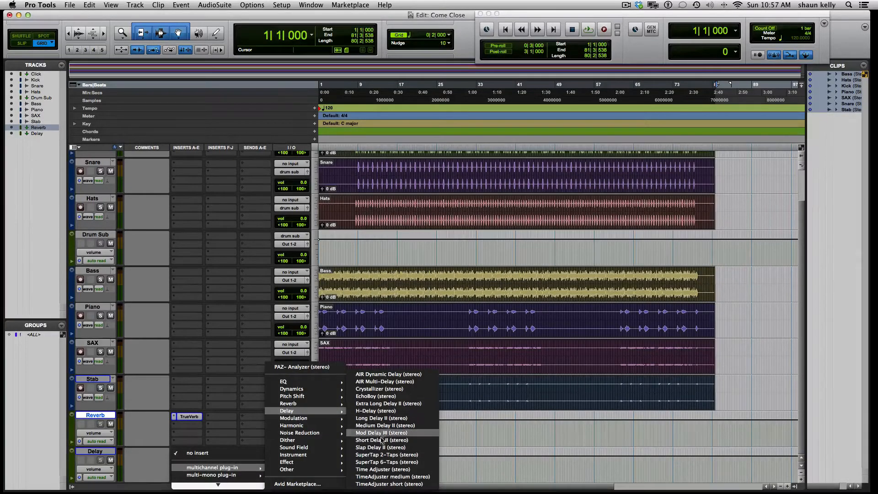
pyautogui.click(378, 434)
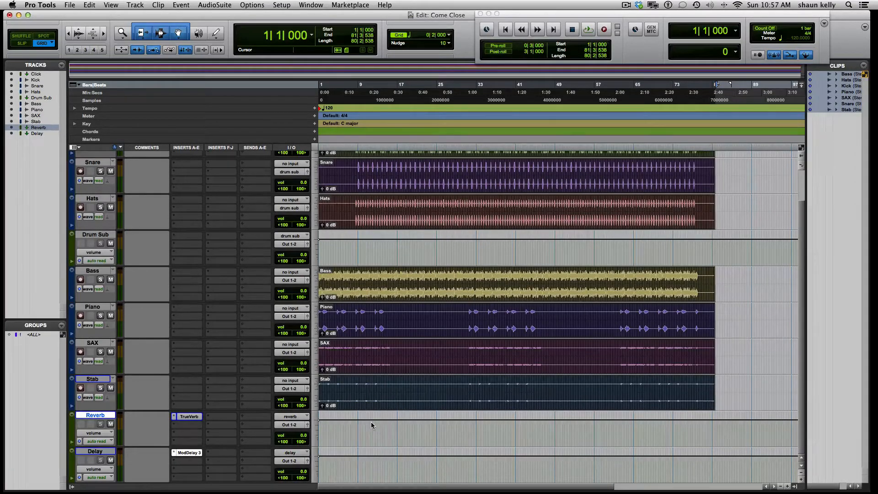
pyautogui.click(505, 220)
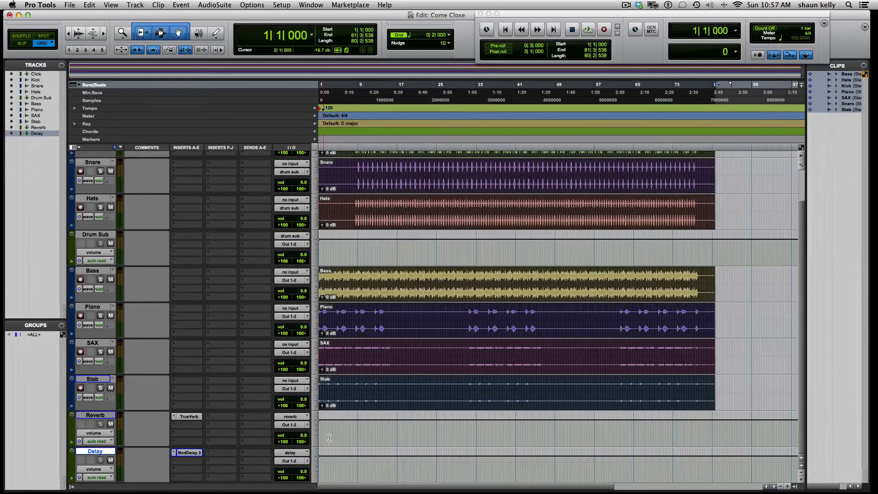
# Add a send on the Snare track to the reverb (Stereo) bus and close the send window
pyautogui.scroll(3, 337, 437)
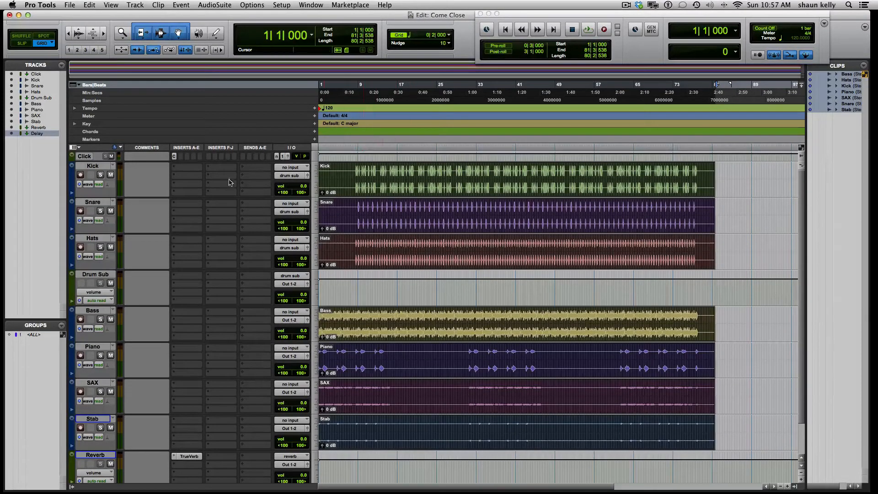
pyautogui.click(245, 204)
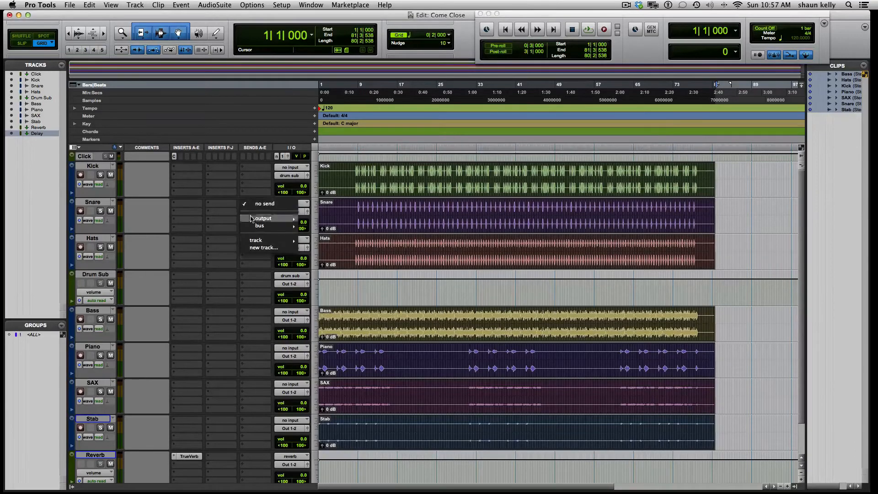
pyautogui.moveTo(250, 221)
pyautogui.moveTo(254, 228)
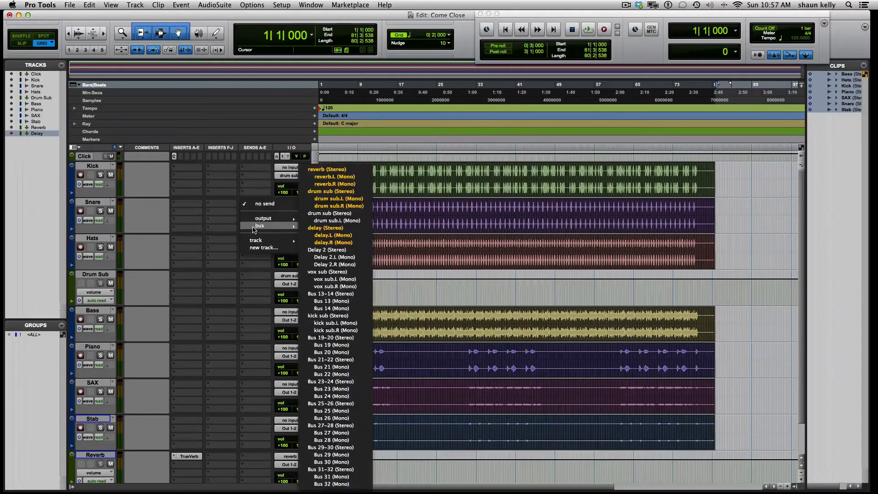
pyautogui.click(324, 171)
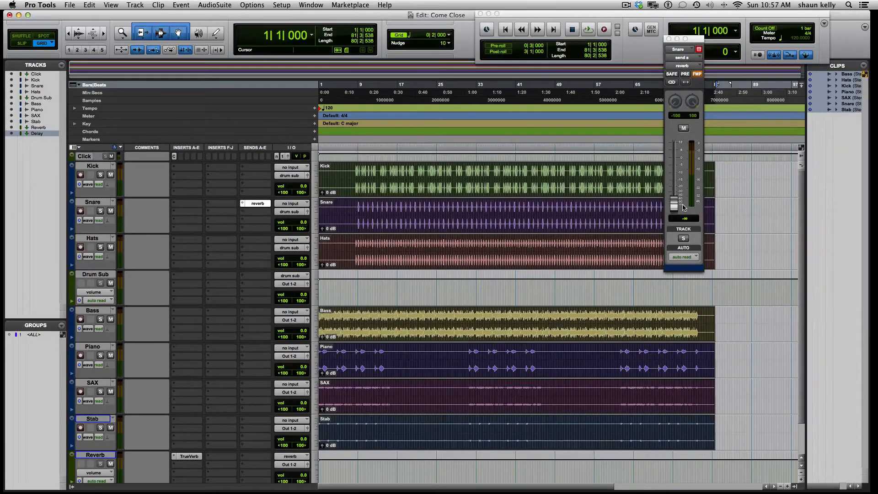
pyautogui.moveTo(684, 207)
pyautogui.mouseDown()
pyautogui.moveTo(678, 139)
pyautogui.moveTo(676, 206)
pyautogui.mouseUp()
pyautogui.click(669, 38)
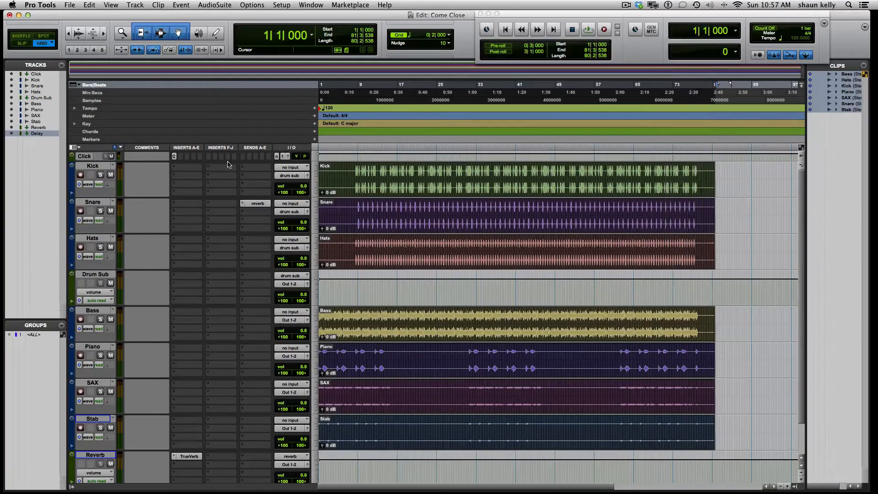
# Remove the reverb send from the Snare track
pyautogui.click(243, 204)
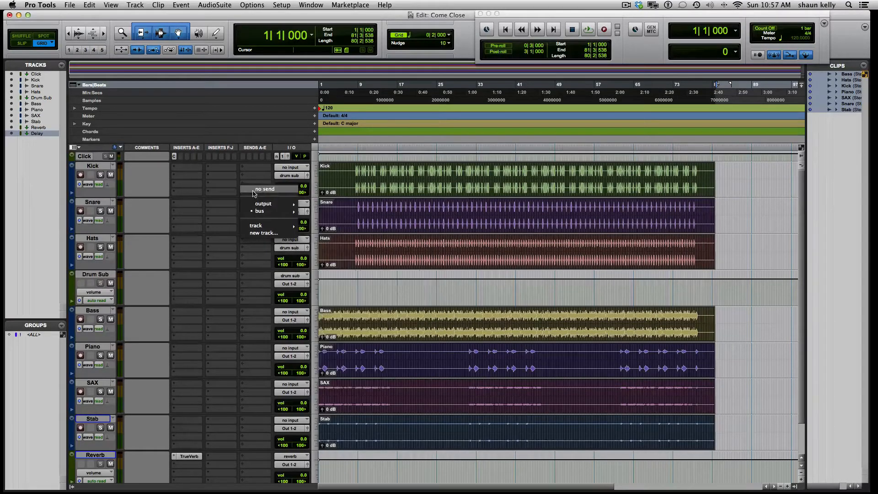
pyautogui.click(266, 189)
# Create one new stereo Master Fader track directly below the Delay track and select it
pyautogui.scroll(-2, 258, 212)
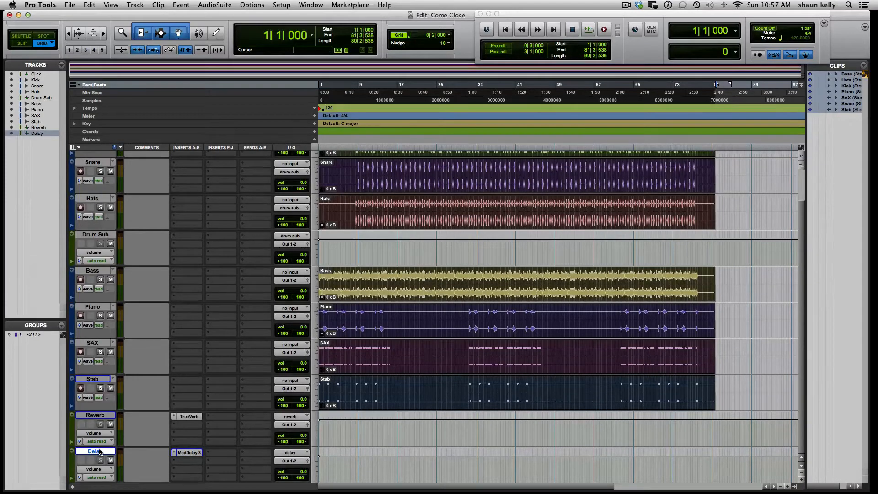
pyautogui.press('super+shift+n')
pyautogui.press('super+Right')
pyautogui.press('super+Down')
pyautogui.press('super+Down')
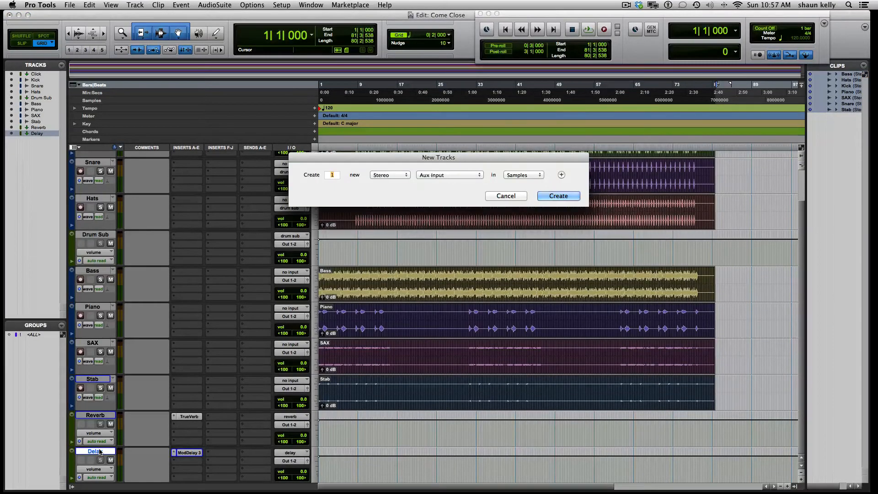
pyautogui.press('Return')
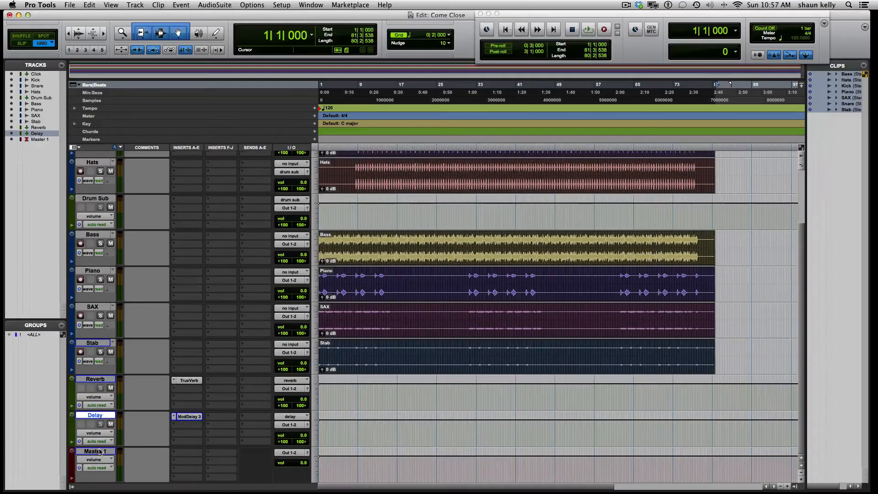
pyautogui.click(104, 452)
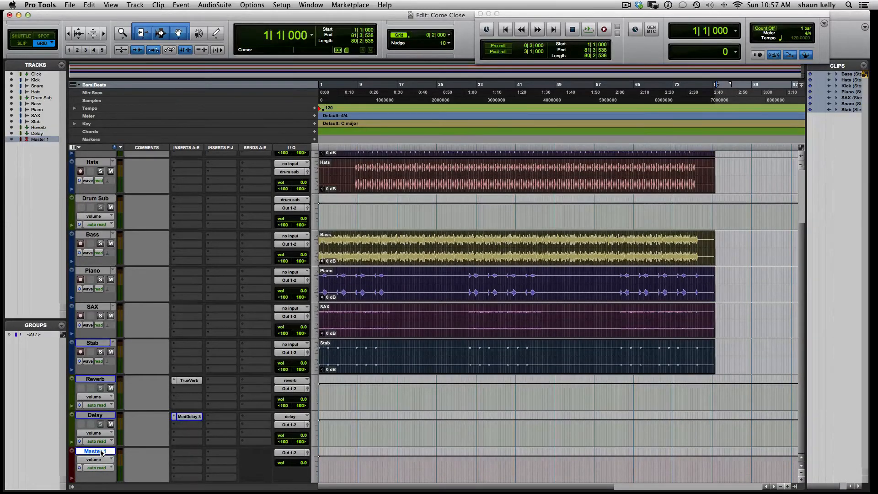
pyautogui.scroll(5, 167, 257)
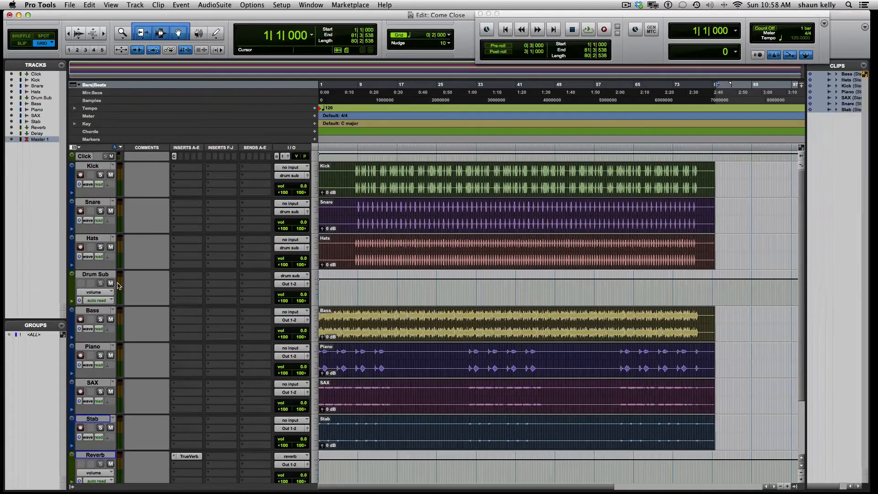
pyautogui.scroll(-3, 196, 281)
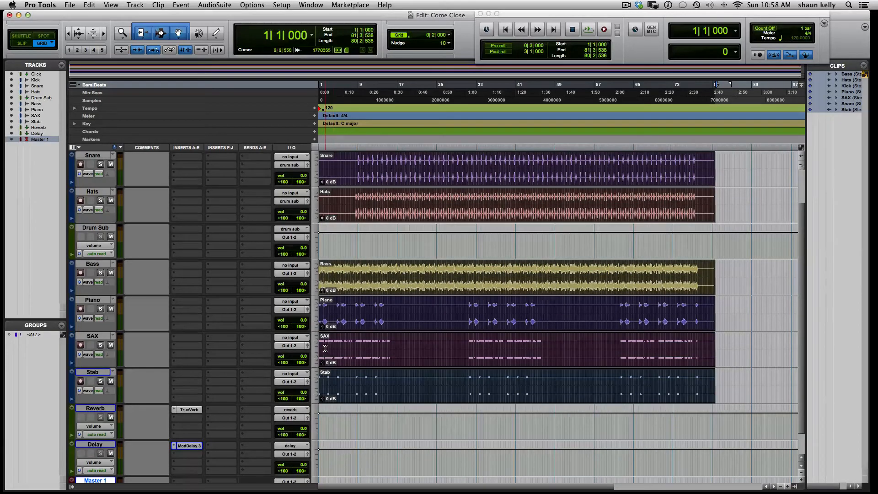
pyautogui.scroll(-1, 304, 319)
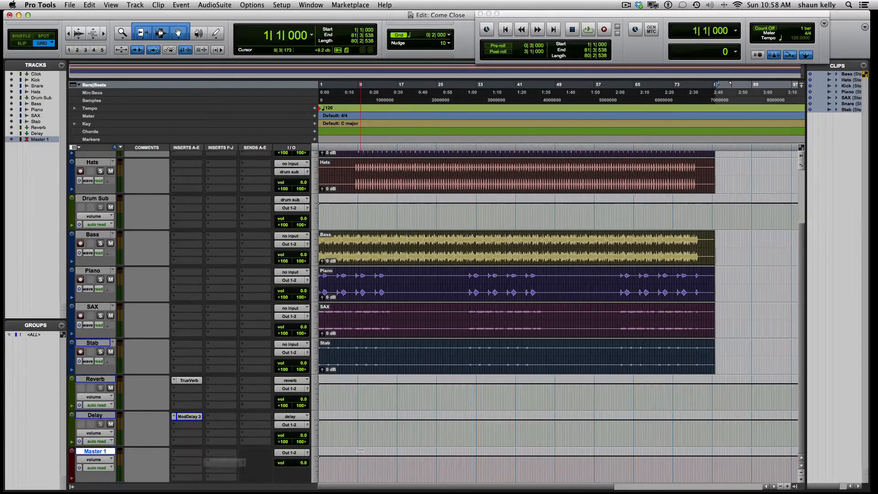
pyautogui.scroll(3, 358, 453)
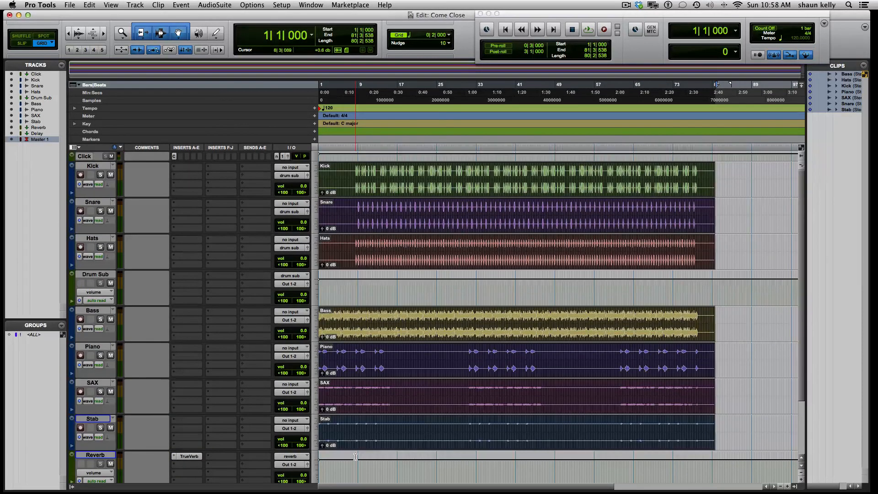
pyautogui.scroll(-3, 356, 457)
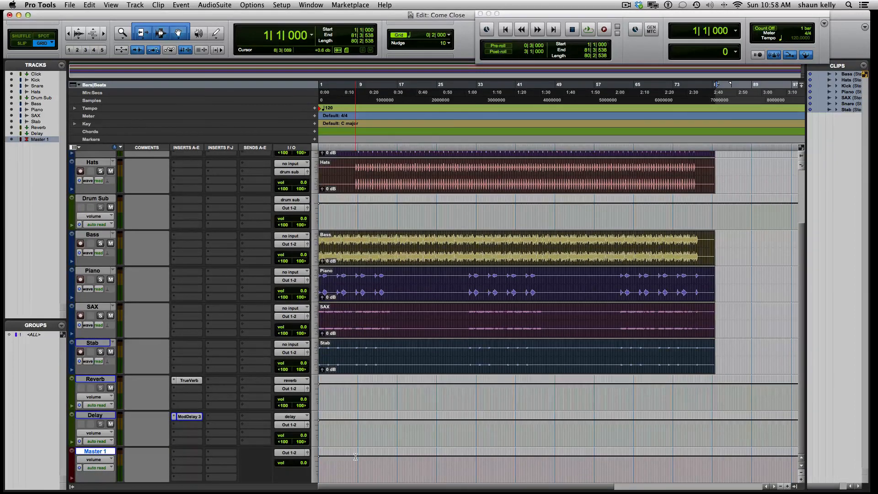